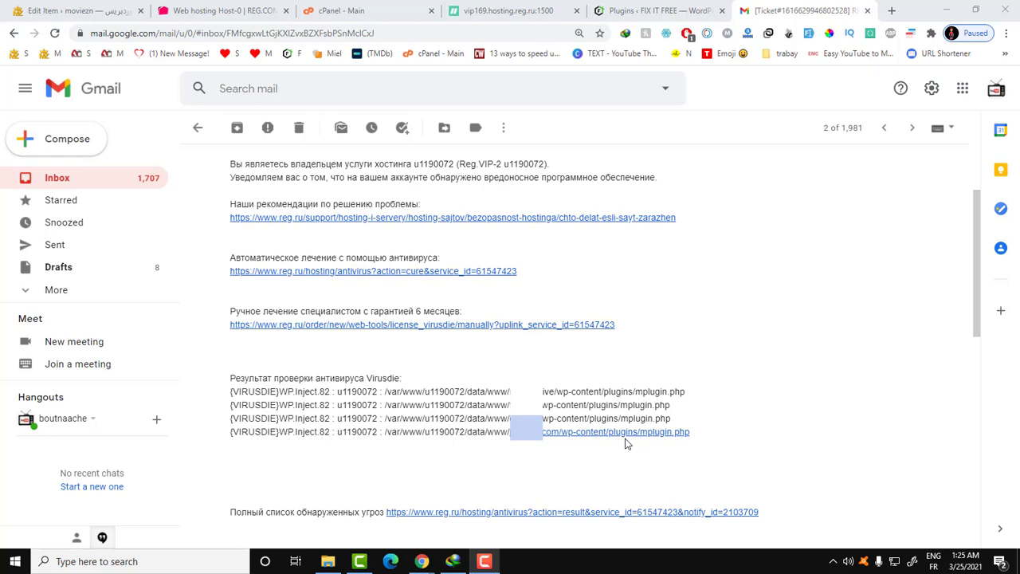
Step: Switch from the virus warning e-mail to ISPmanager and examine the flagged mplugin.php file's header and code
{"action": "double_click", "coordinate": [636, 404]}
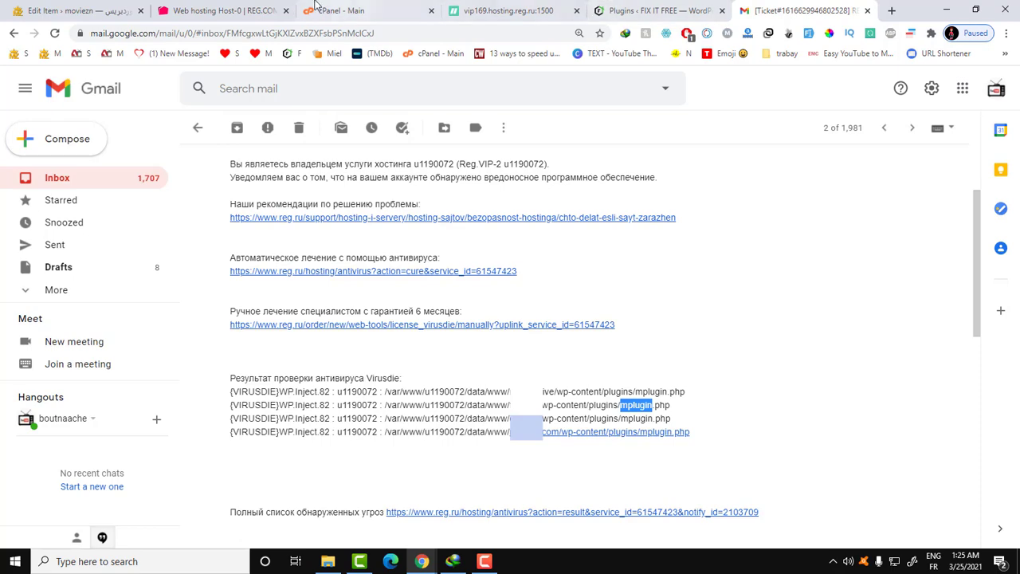
{"action": "left_click", "coordinate": [345, 8]}
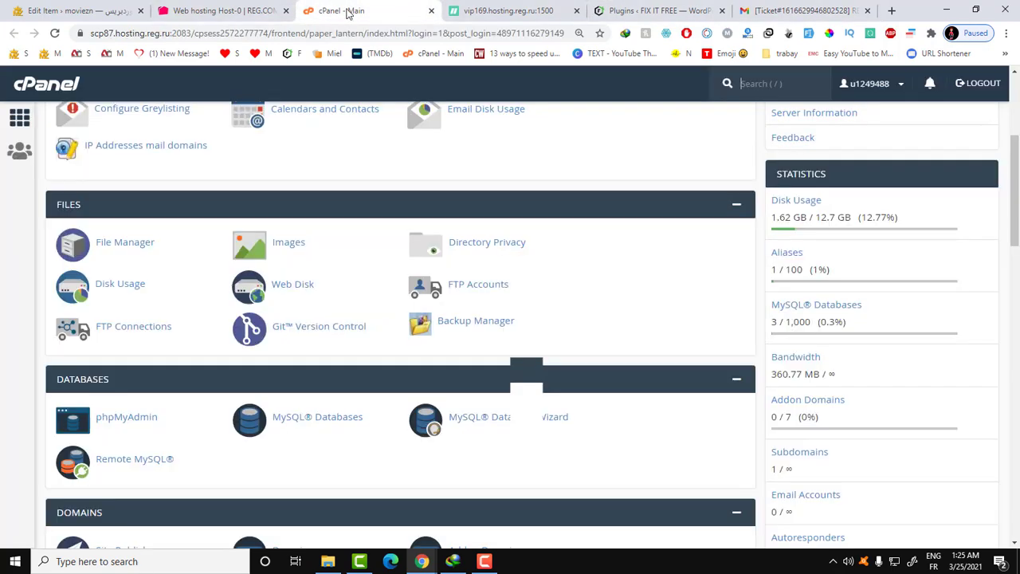
{"action": "left_click", "coordinate": [463, 7]}
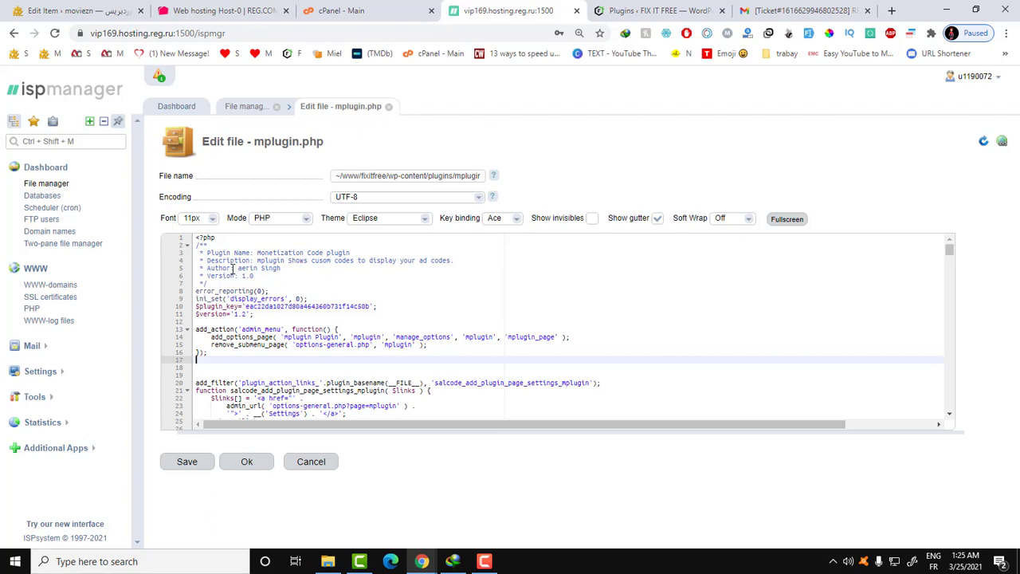
{"action": "left_click_drag", "start_coordinate": [237, 267], "coordinate": [376, 269]}
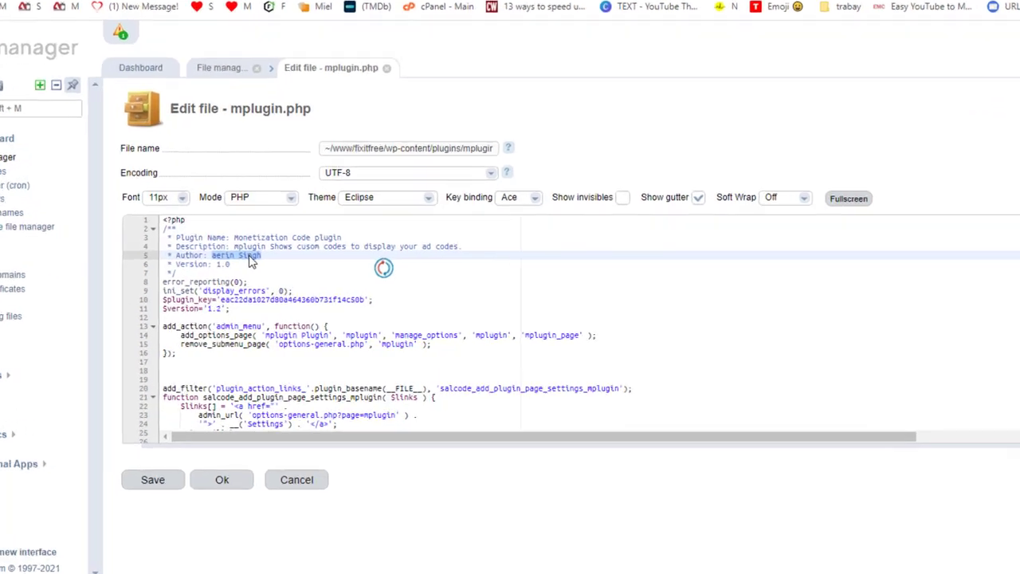
{"action": "left_click", "coordinate": [252, 260]}
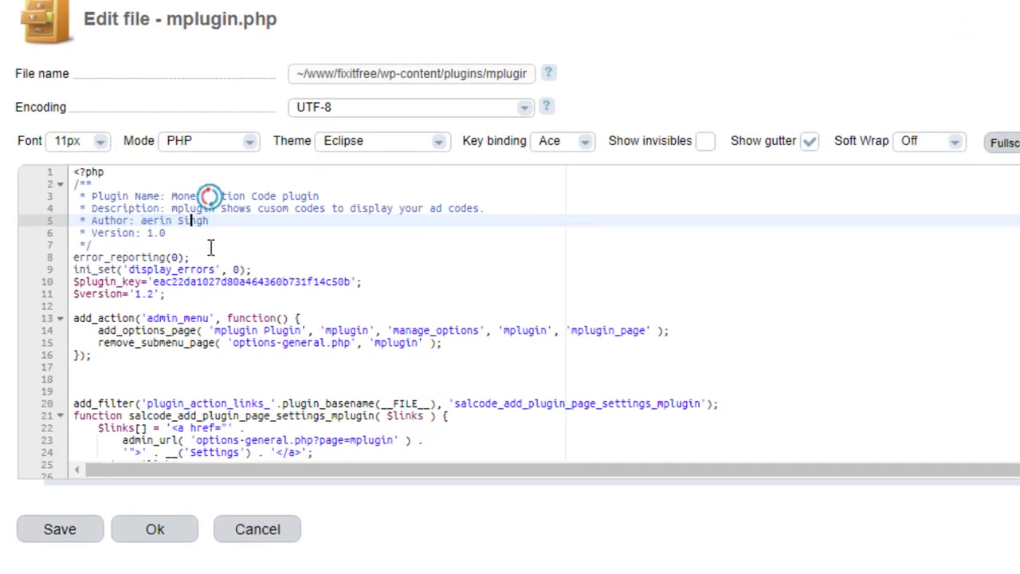
{"action": "left_click", "coordinate": [285, 263]}
{"action": "left_click_drag", "start_coordinate": [92, 197], "coordinate": [354, 199]}
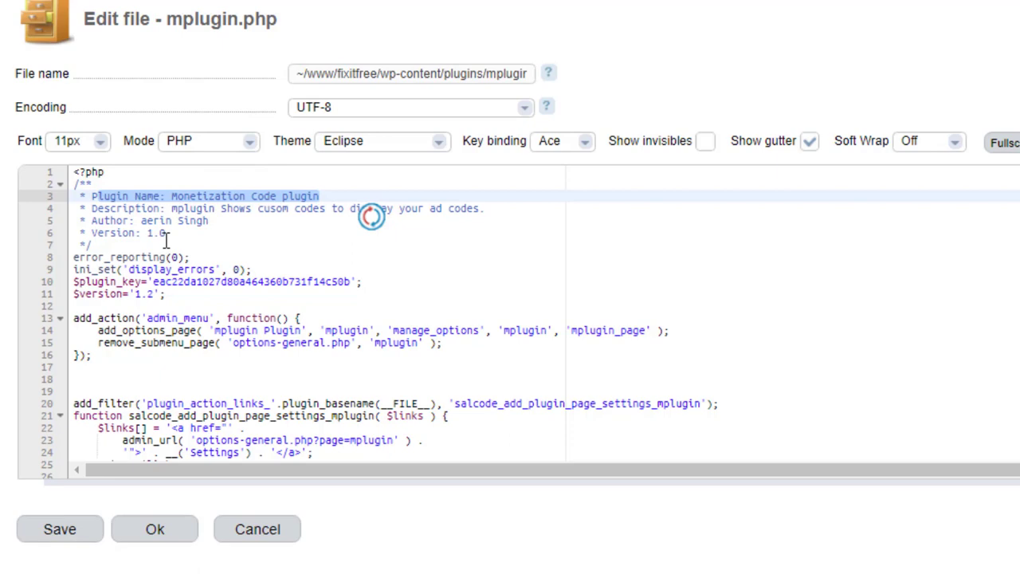
{"action": "scroll", "coordinate": [216, 308], "scroll_direction": "down", "scroll_amount": 15}
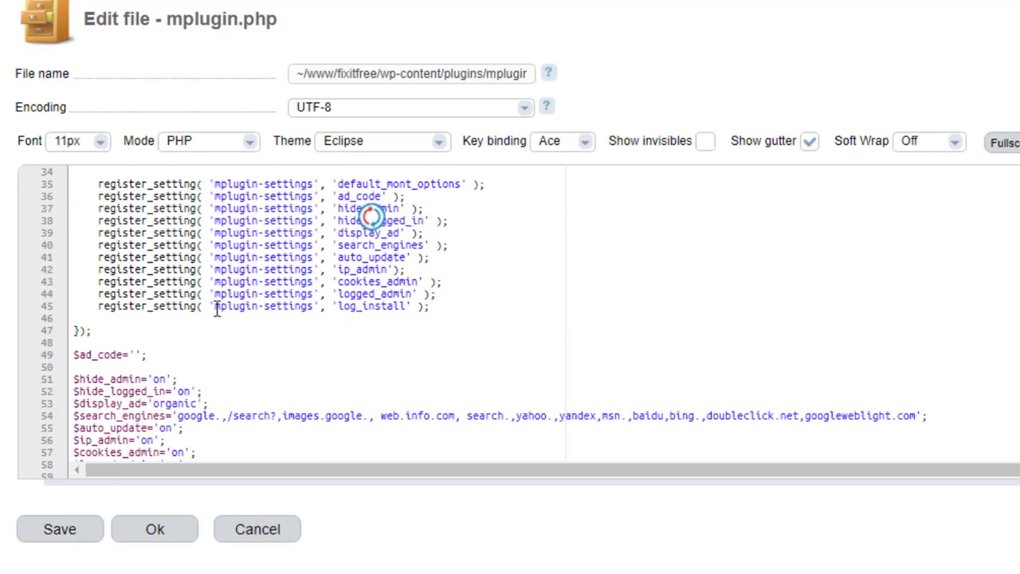
{"action": "scroll", "coordinate": [216, 308], "scroll_direction": "up", "scroll_amount": 15}
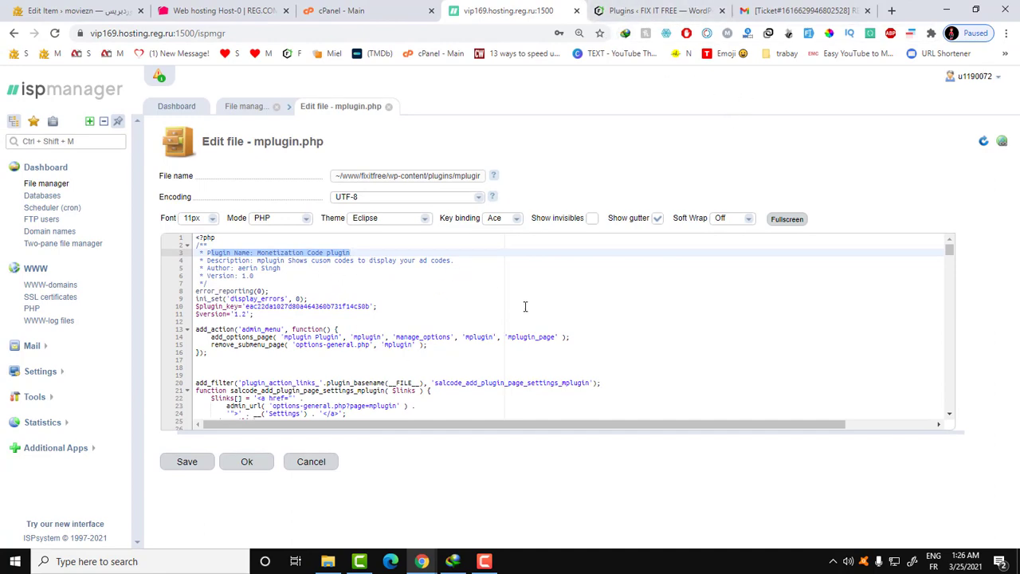
Step: Switch to the WordPress admin of FIX IT FREE and check the installed plugins list for the Monetization Code plugin
{"action": "left_click", "coordinate": [610, 10]}
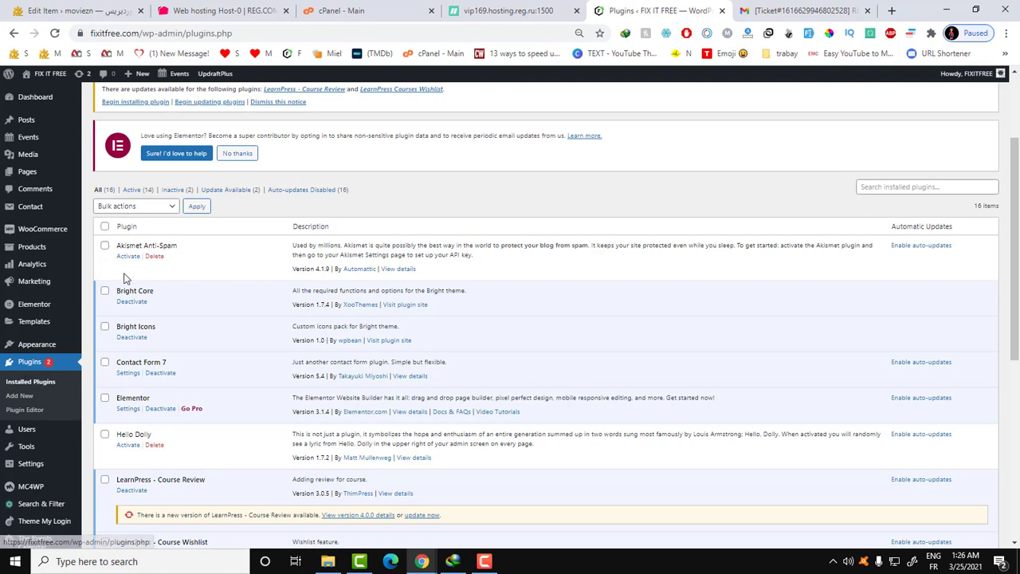
{"action": "scroll", "coordinate": [150, 264], "scroll_direction": "down", "scroll_amount": 3}
{"action": "scroll", "coordinate": [184, 315], "scroll_direction": "down", "scroll_amount": 2}
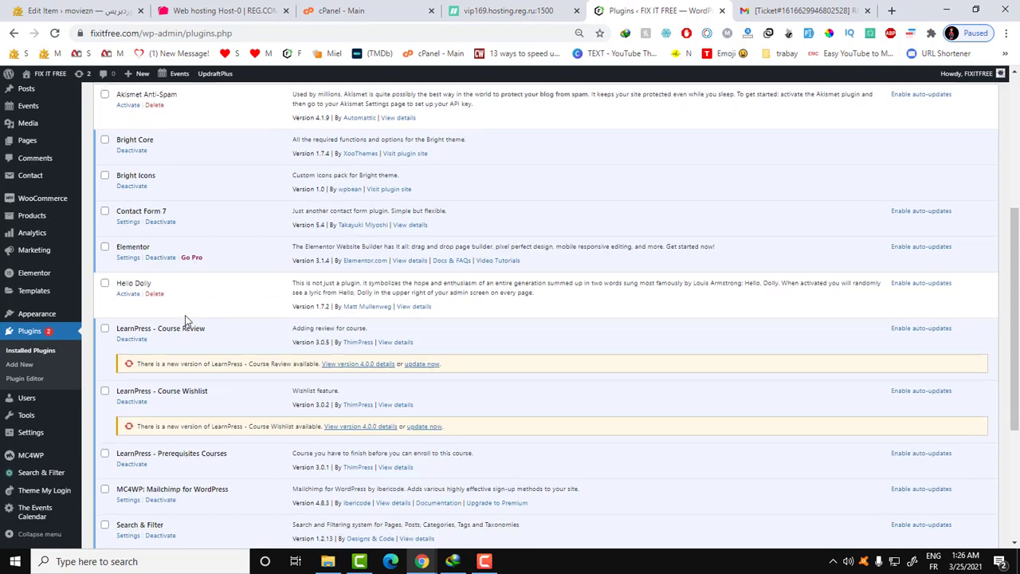
{"action": "scroll", "coordinate": [159, 311], "scroll_direction": "up", "scroll_amount": 6}
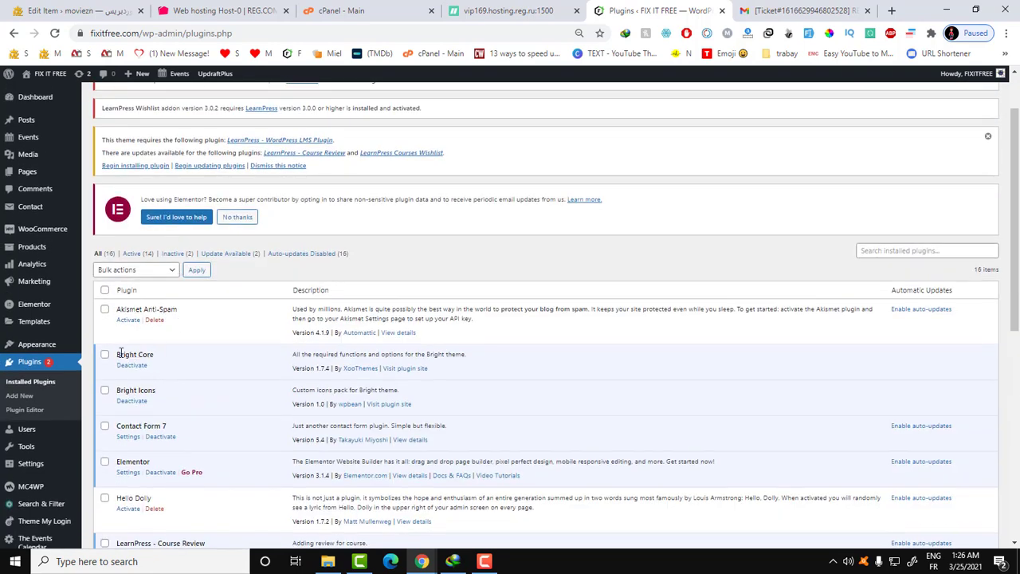
{"action": "scroll", "coordinate": [108, 371], "scroll_direction": "down", "scroll_amount": 1}
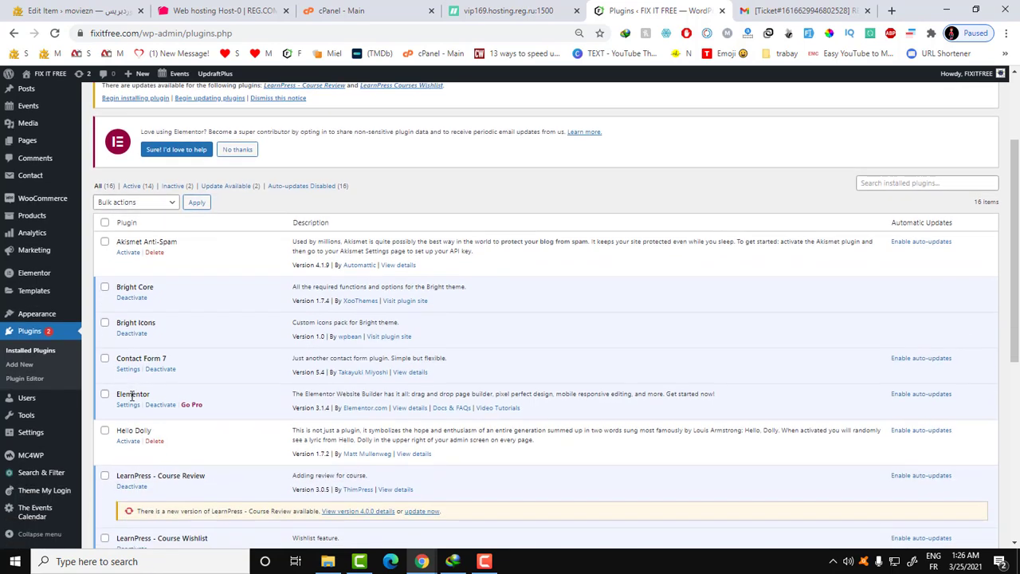
{"action": "scroll", "coordinate": [130, 395], "scroll_direction": "down", "scroll_amount": 1}
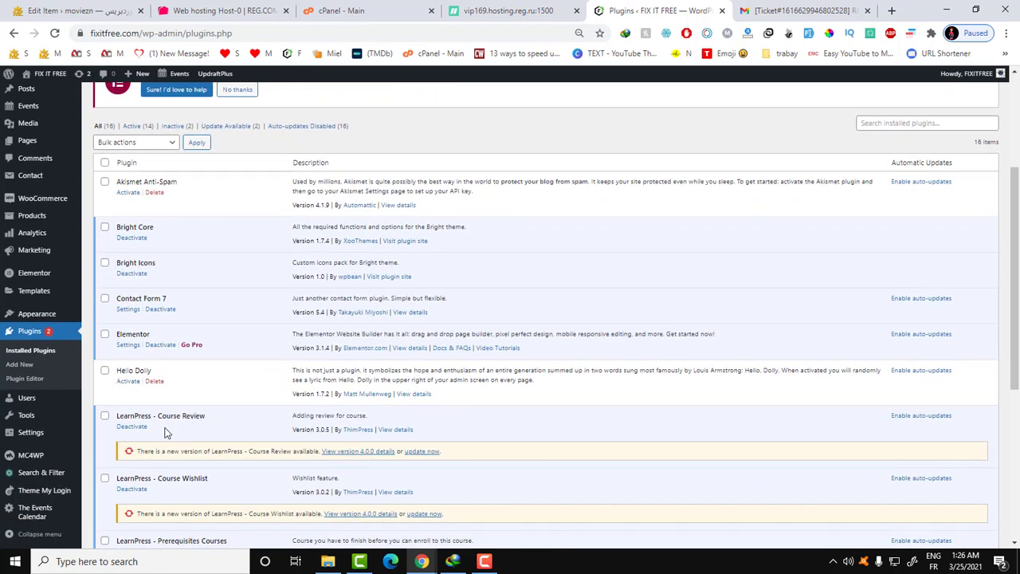
{"action": "scroll", "coordinate": [160, 431], "scroll_direction": "down", "scroll_amount": 2}
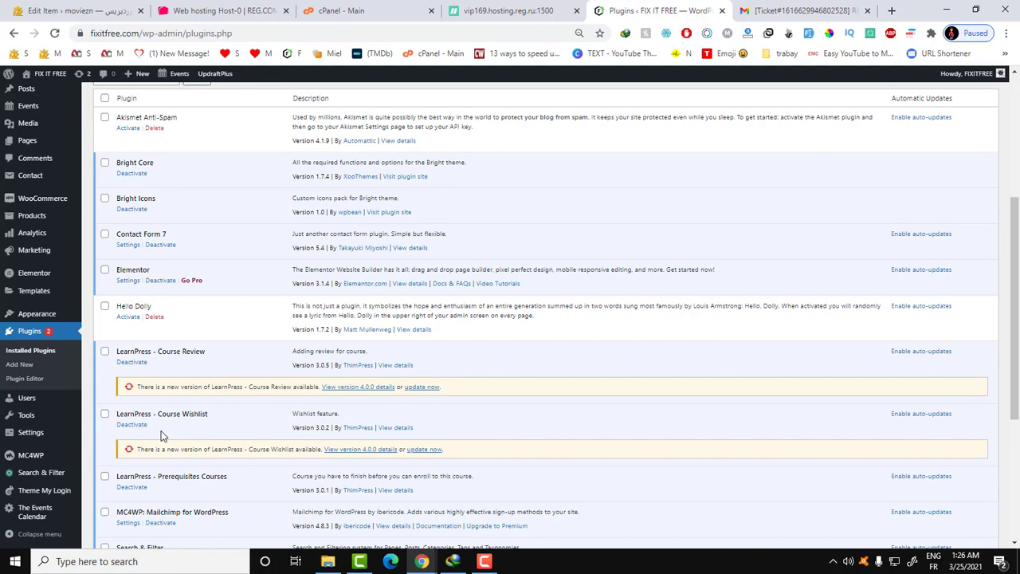
{"action": "scroll", "coordinate": [163, 434], "scroll_direction": "down", "scroll_amount": 3}
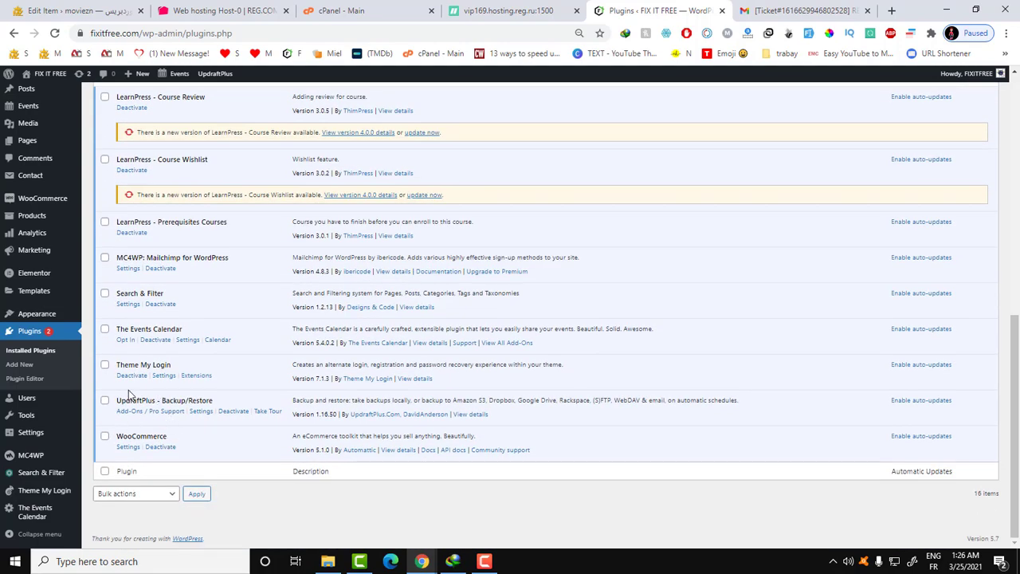
{"action": "scroll", "coordinate": [155, 344], "scroll_direction": "up", "scroll_amount": 6}
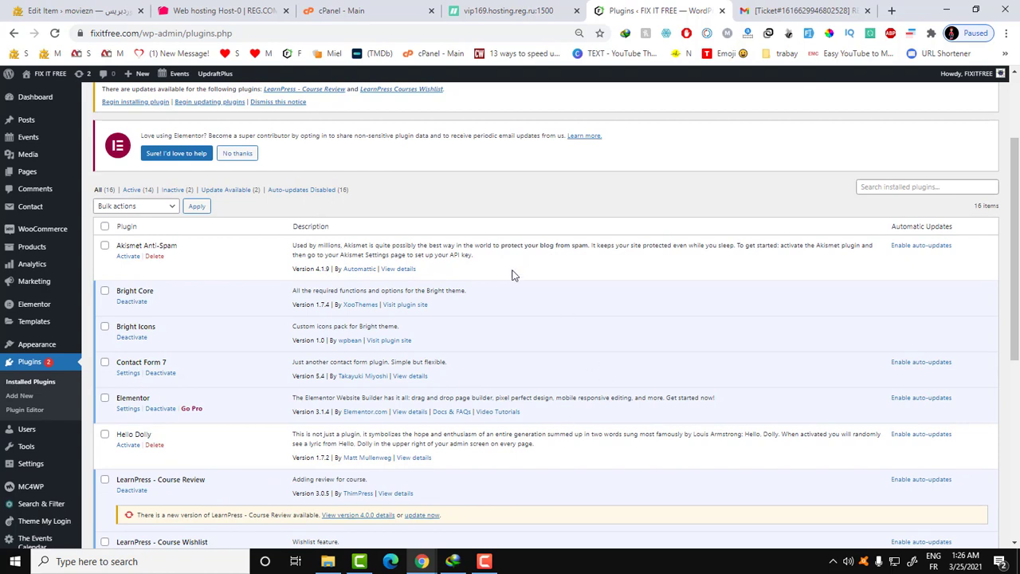
Step: Compare the ISPmanager and cPanel hosting panels, and open cPanel's File Manager
{"action": "left_click", "coordinate": [532, 8]}
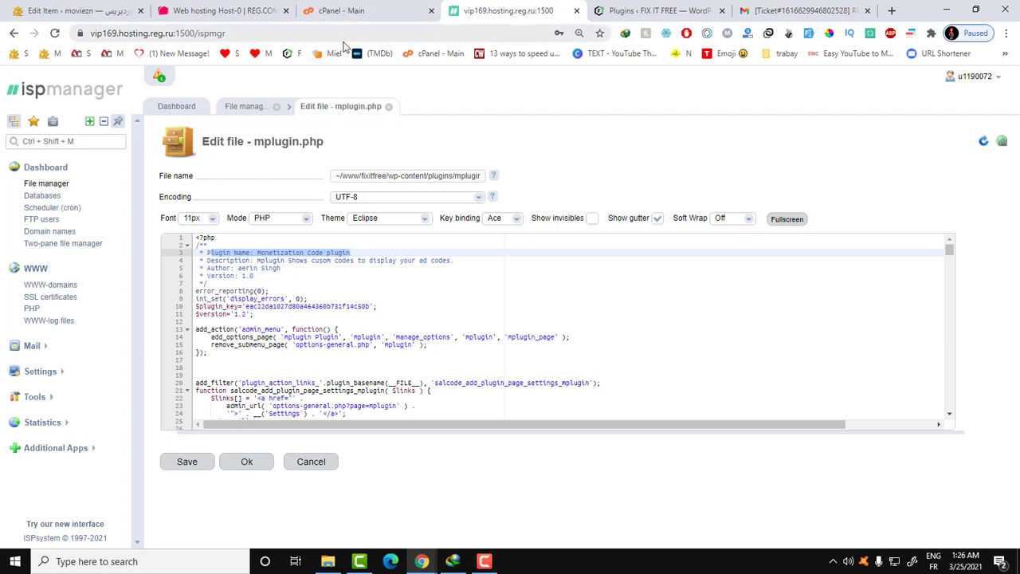
{"action": "left_click", "coordinate": [369, 8]}
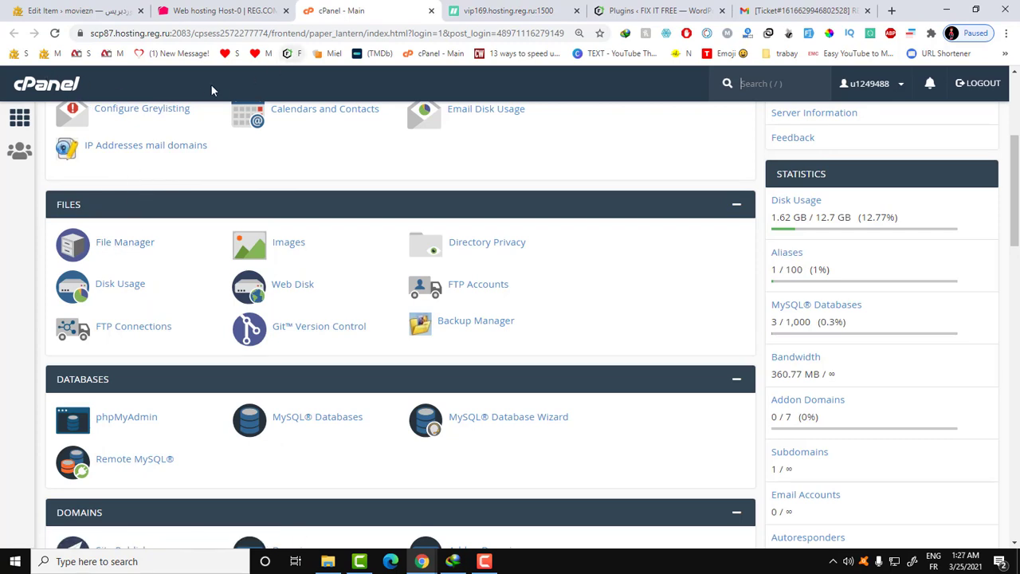
{"action": "scroll", "coordinate": [244, 239], "scroll_direction": "up", "scroll_amount": 3}
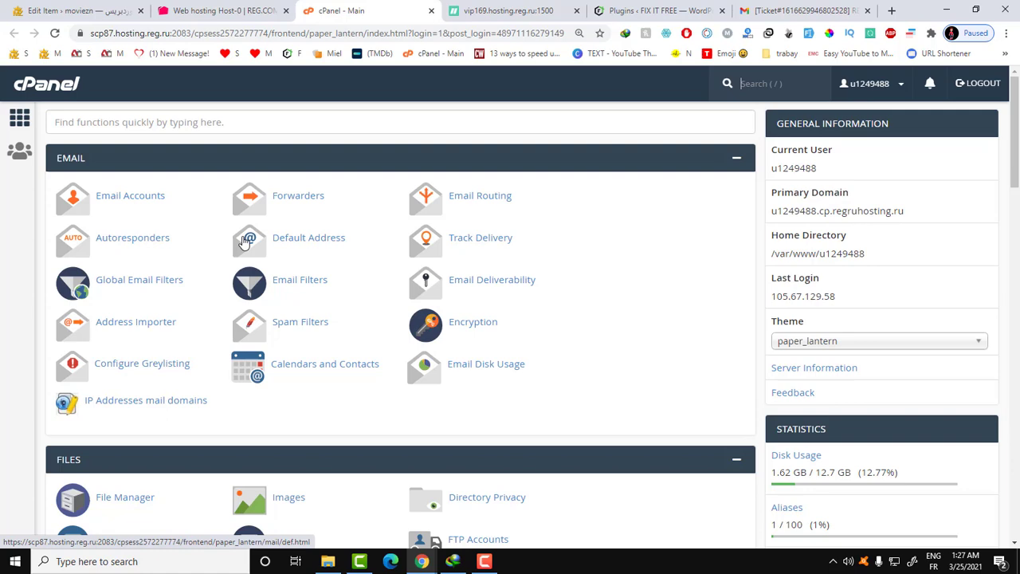
{"action": "left_click", "coordinate": [507, 10]}
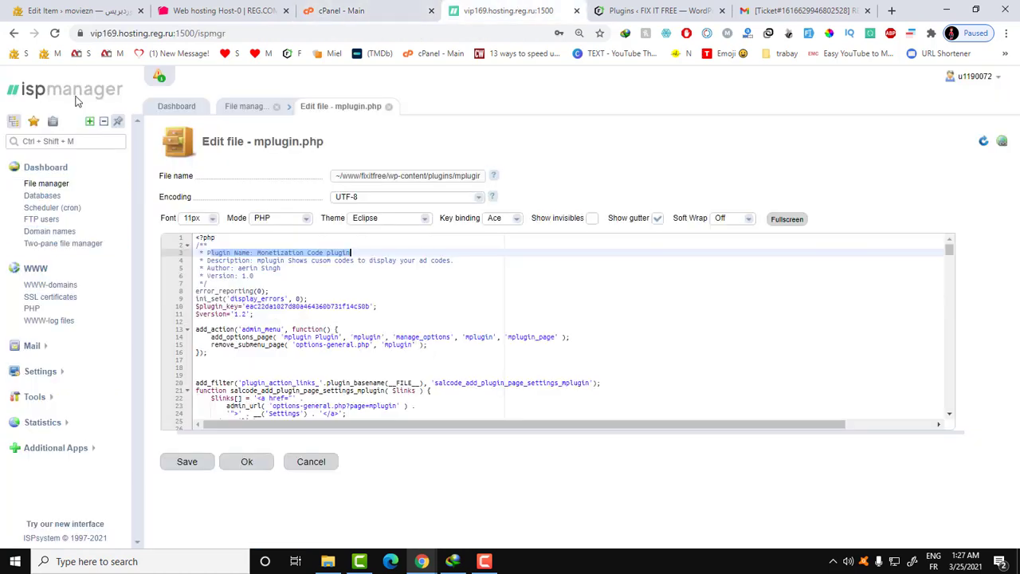
{"action": "left_click", "coordinate": [338, 11]}
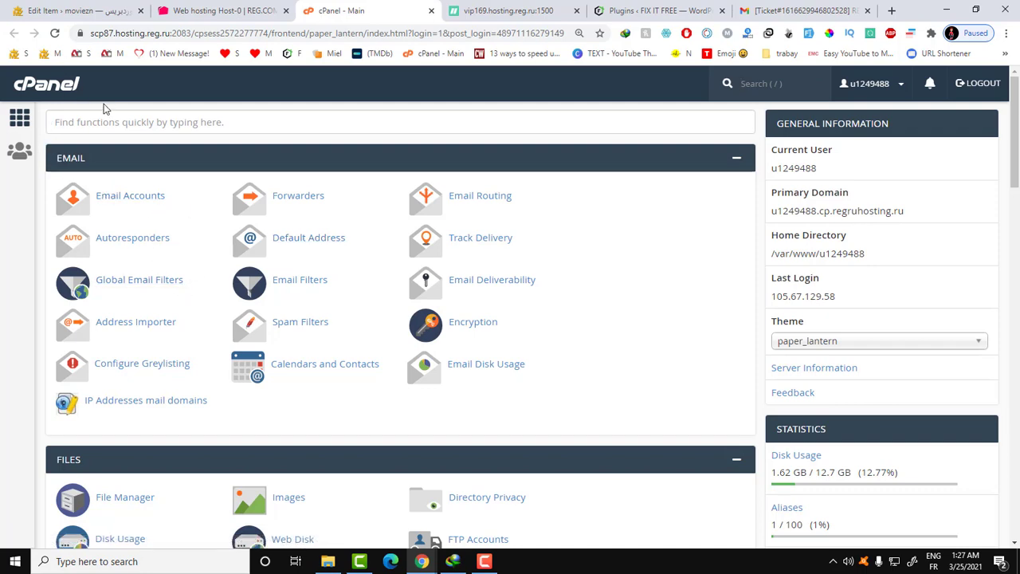
{"action": "scroll", "coordinate": [147, 242], "scroll_direction": "down", "scroll_amount": 3}
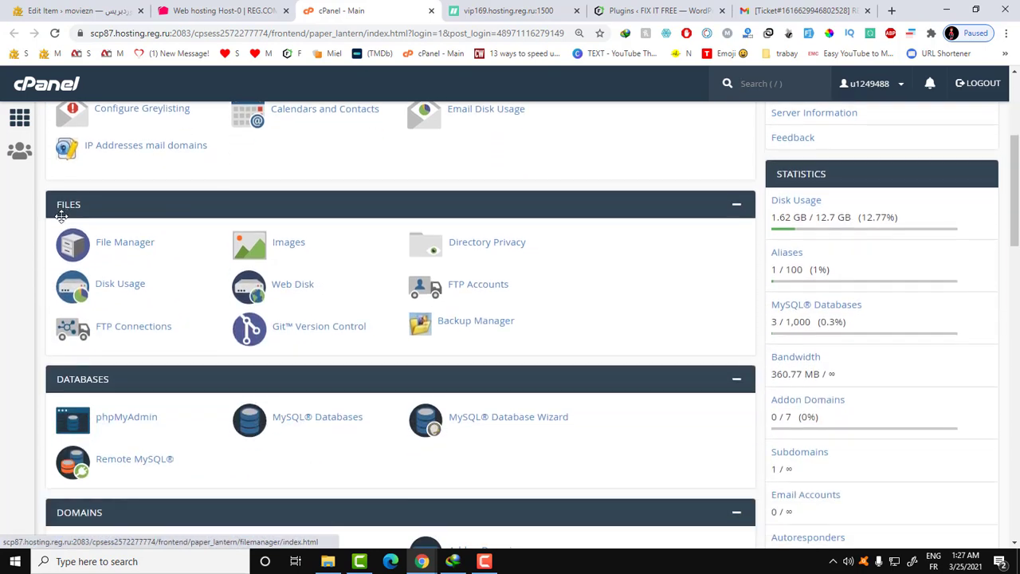
{"action": "left_click", "coordinate": [127, 243]}
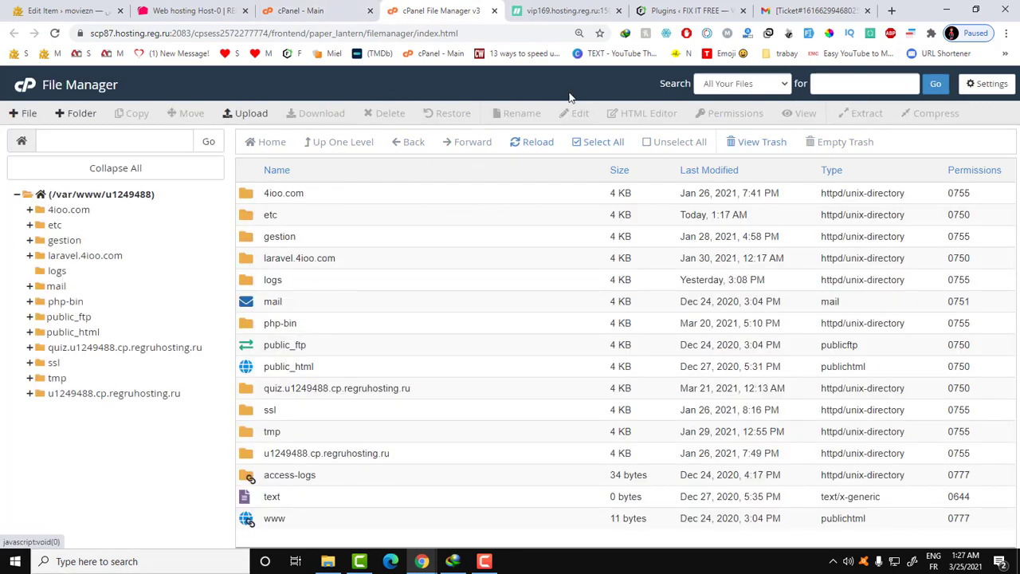
Step: Switch to ISPmanager and open a separate file manager at the account's root folder
{"action": "left_click", "coordinate": [540, 12]}
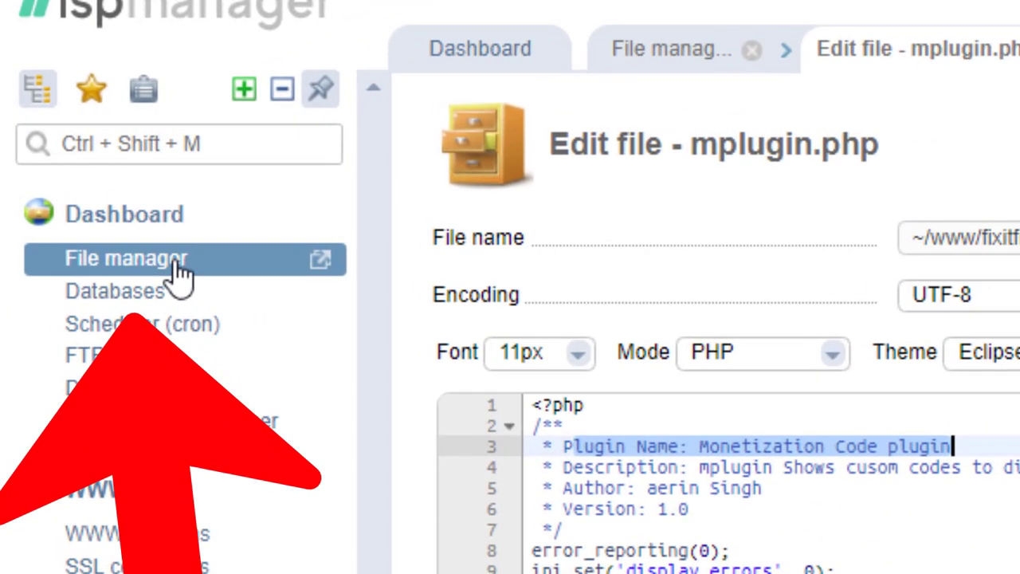
{"action": "left_click", "coordinate": [180, 271]}
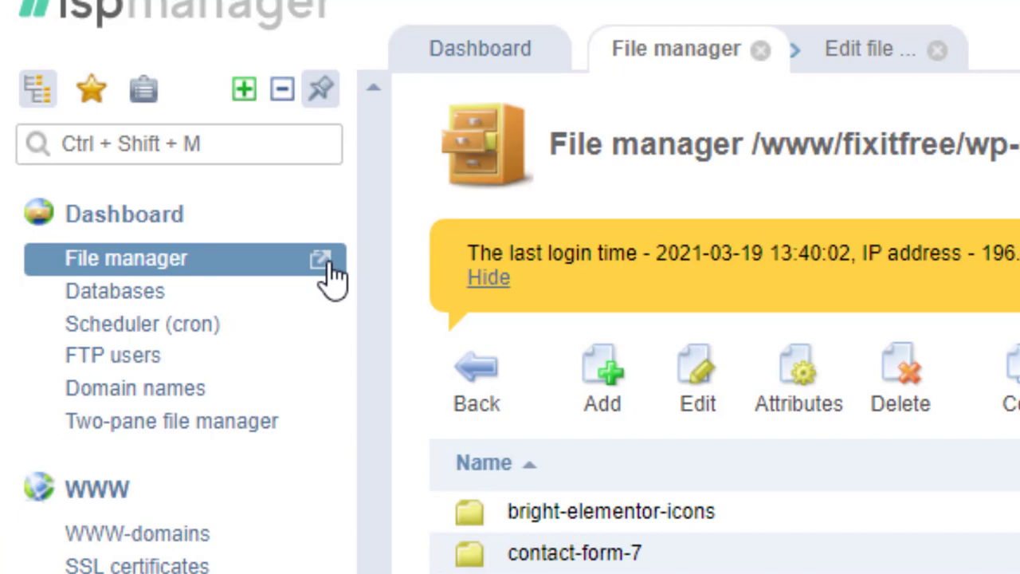
{"action": "left_click", "coordinate": [320, 260]}
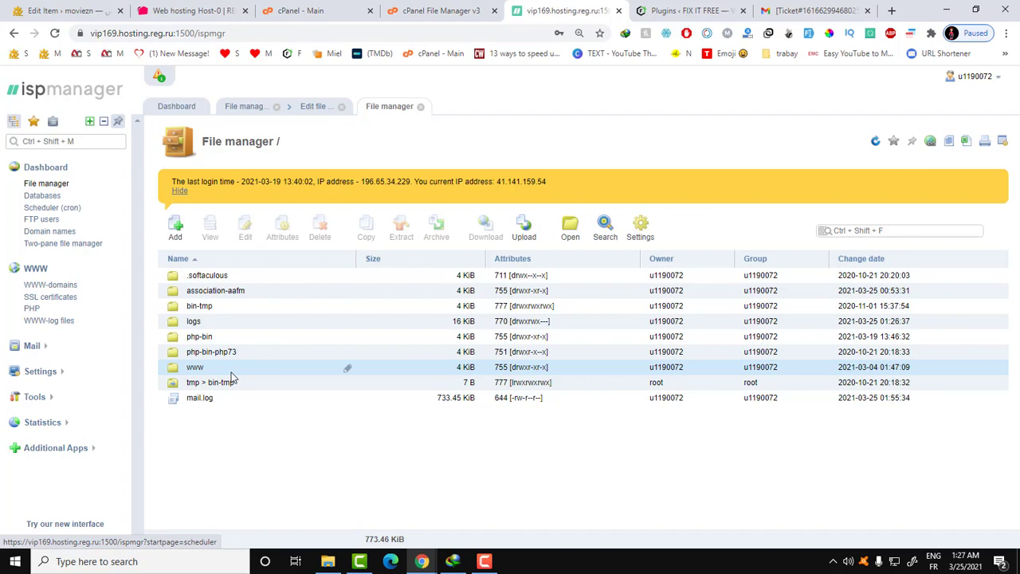
{"action": "double_click", "coordinate": [209, 290]}
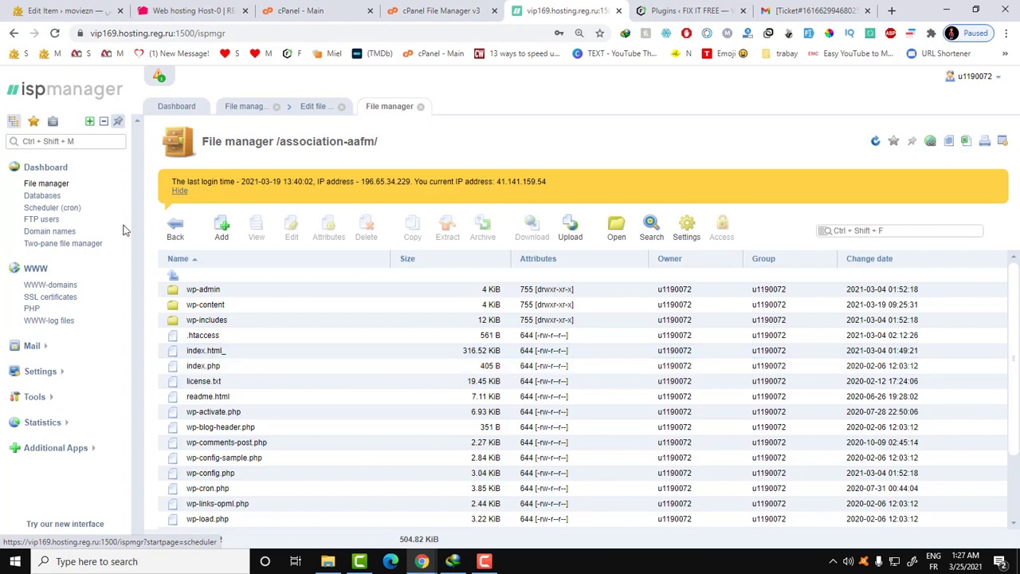
{"action": "left_click", "coordinate": [174, 227]}
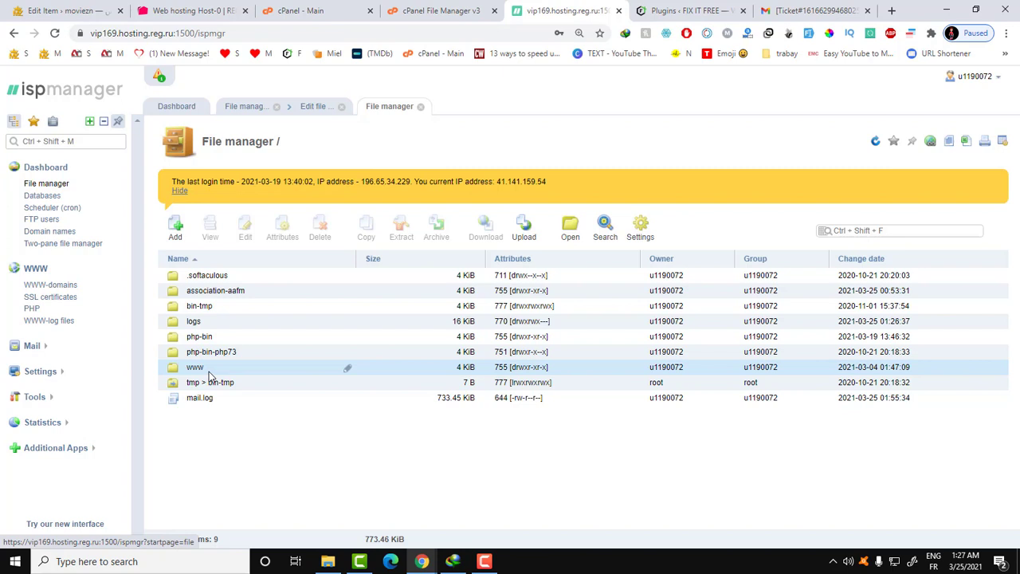
Step: Browse to the /www/fixitfree/wp-content/plugins/ folder and locate the mplugin.php file
{"action": "double_click", "coordinate": [211, 367]}
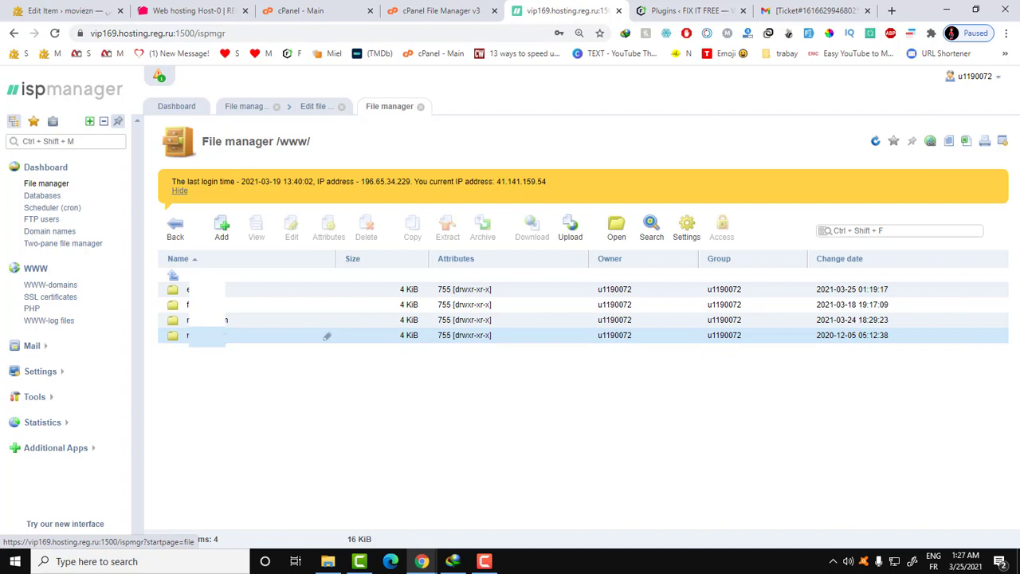
{"action": "left_click", "coordinate": [183, 304]}
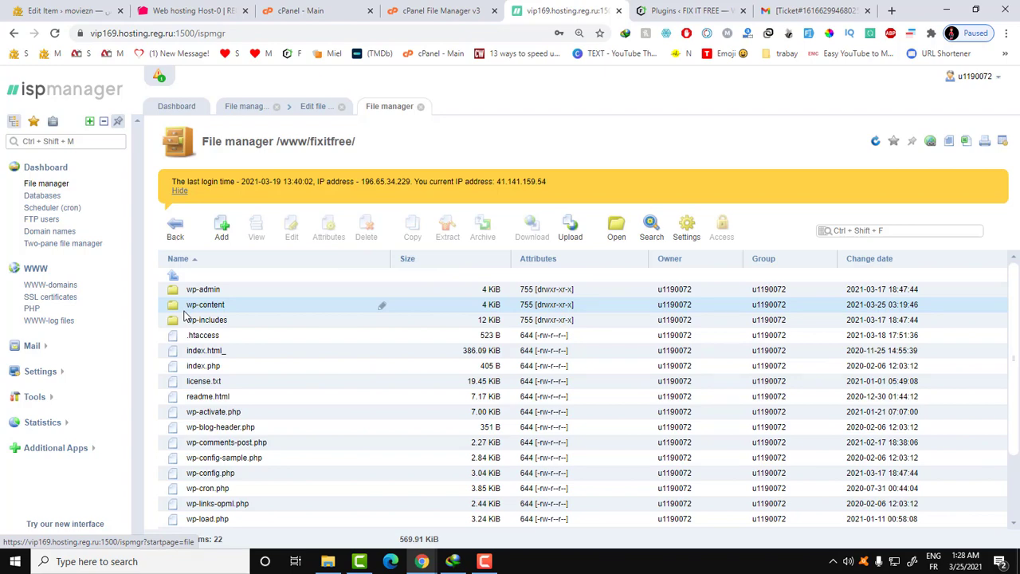
{"action": "scroll", "coordinate": [233, 442], "scroll_direction": "down", "scroll_amount": 2}
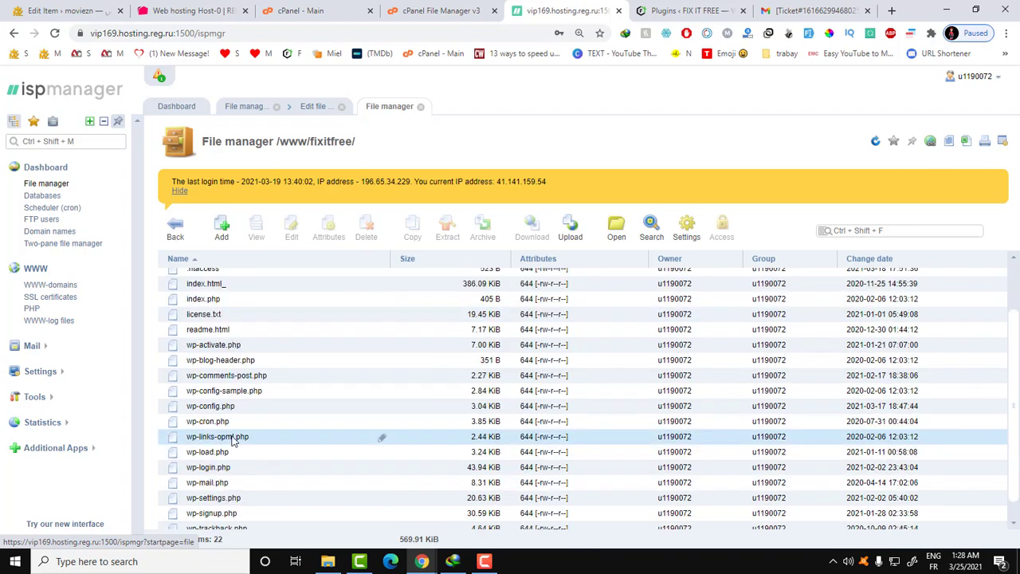
{"action": "scroll", "coordinate": [233, 442], "scroll_direction": "up", "scroll_amount": 2}
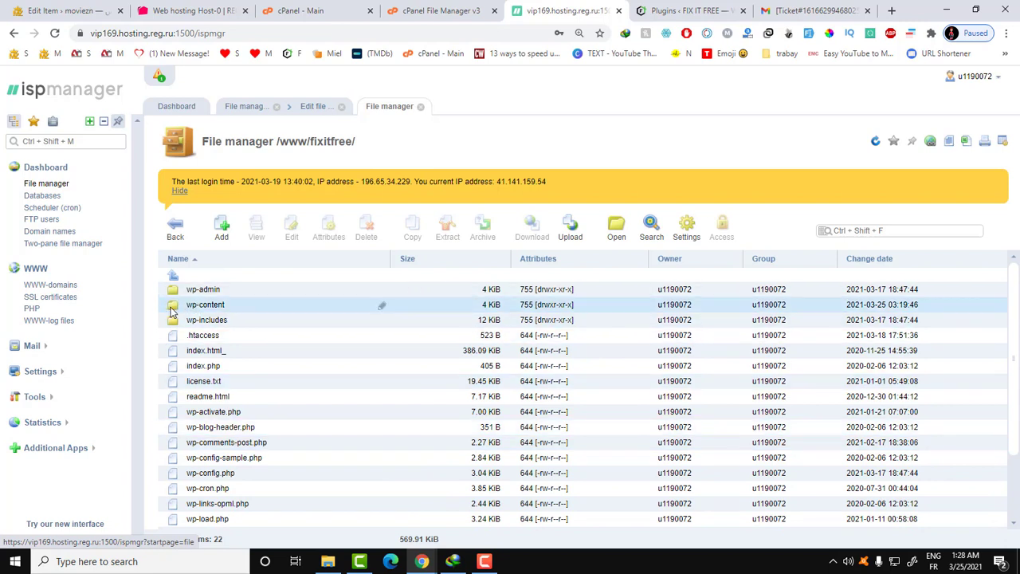
{"action": "double_click", "coordinate": [226, 309]}
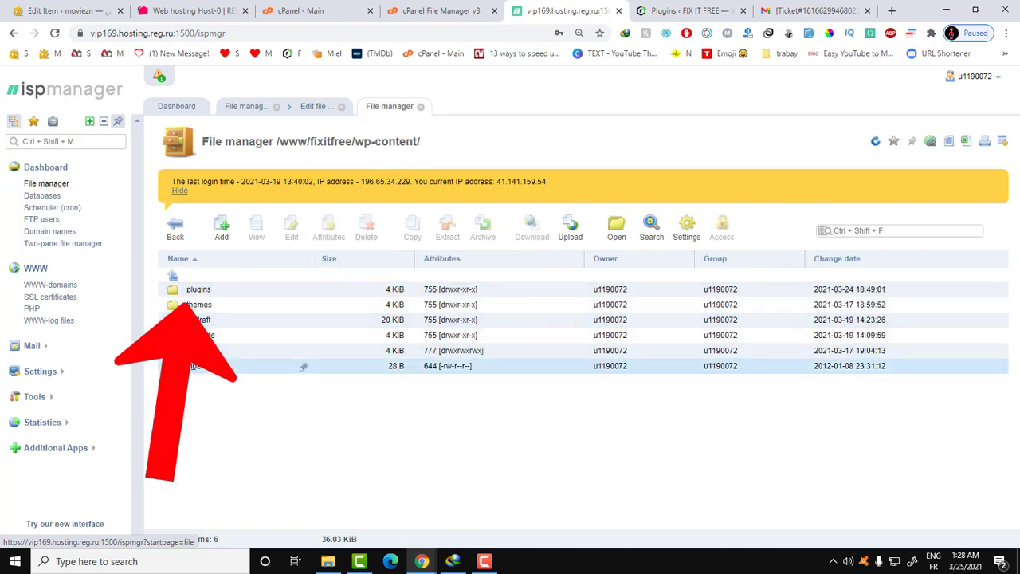
{"action": "double_click", "coordinate": [194, 289]}
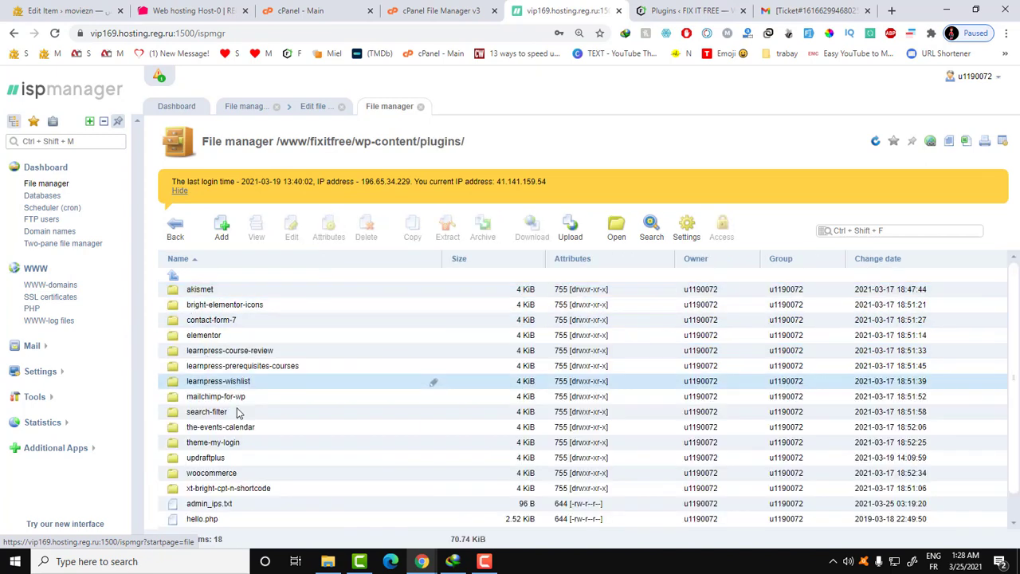
{"action": "scroll", "coordinate": [237, 413], "scroll_direction": "down", "scroll_amount": 1}
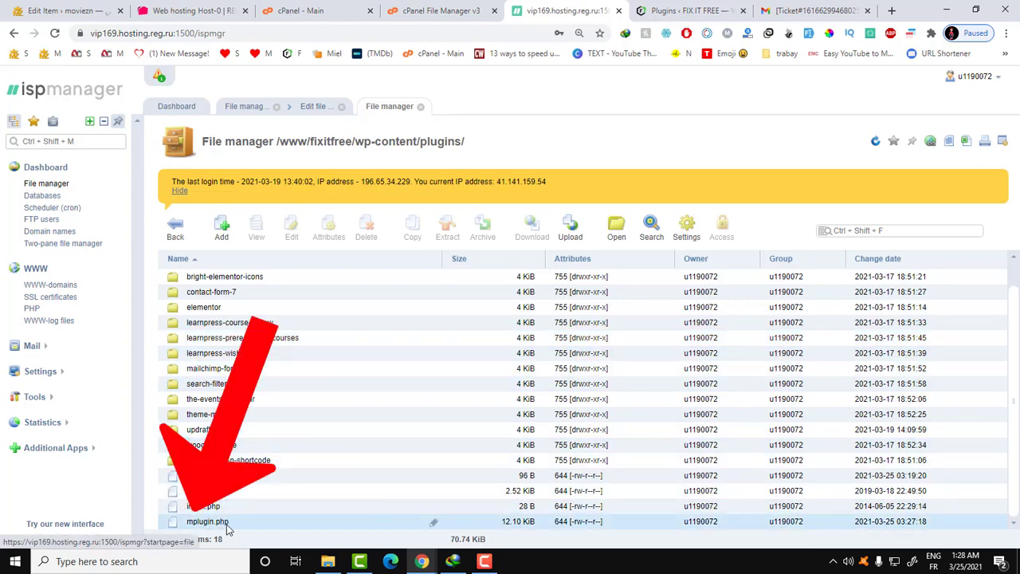
Step: Delete the mplugin.php file from the /www/fixitfree/wp-content/plugins/ folder
{"action": "left_click", "coordinate": [193, 522]}
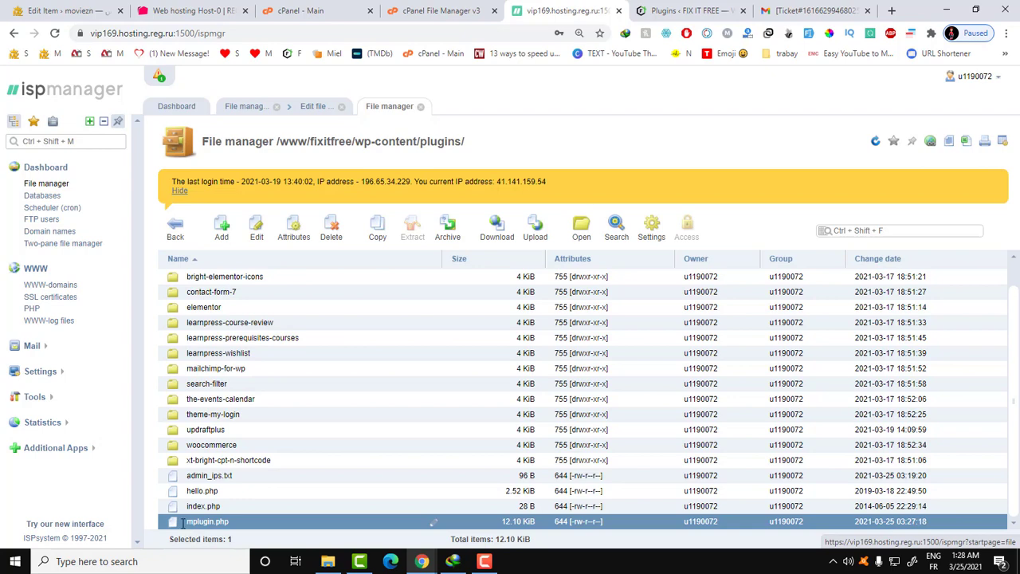
{"action": "right_click", "coordinate": [184, 524]}
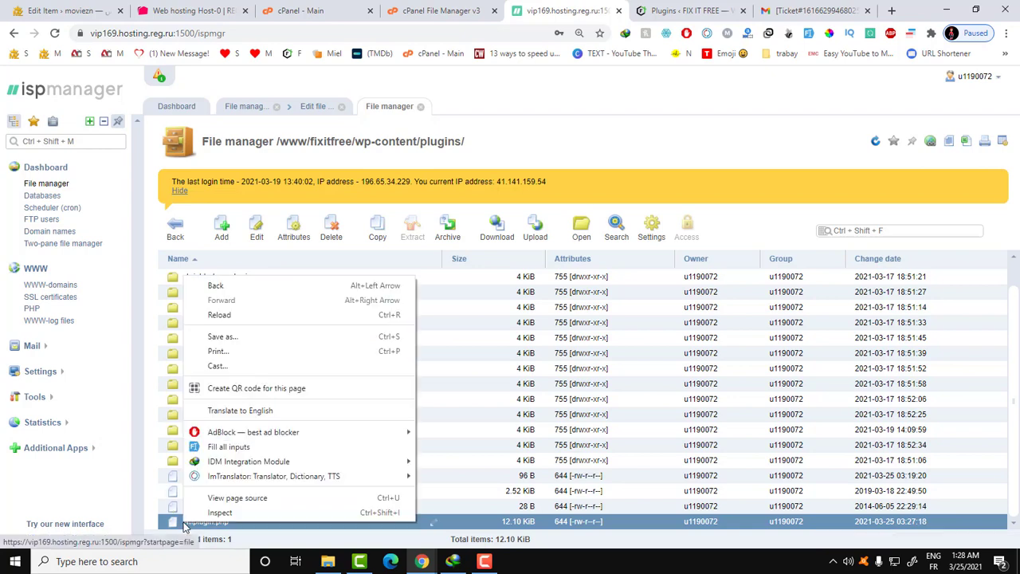
{"action": "left_click", "coordinate": [178, 530]}
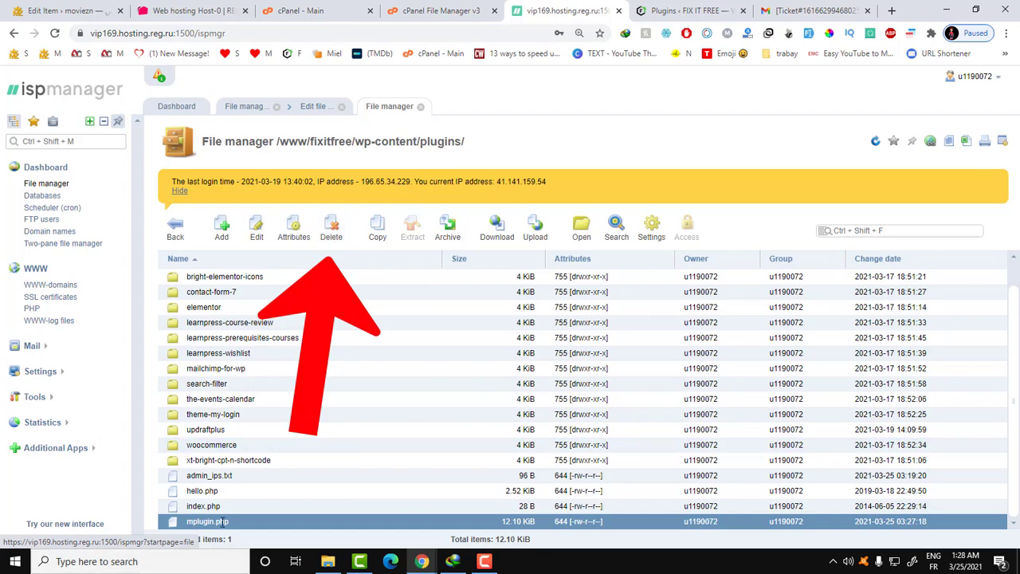
{"action": "left_click", "coordinate": [331, 237]}
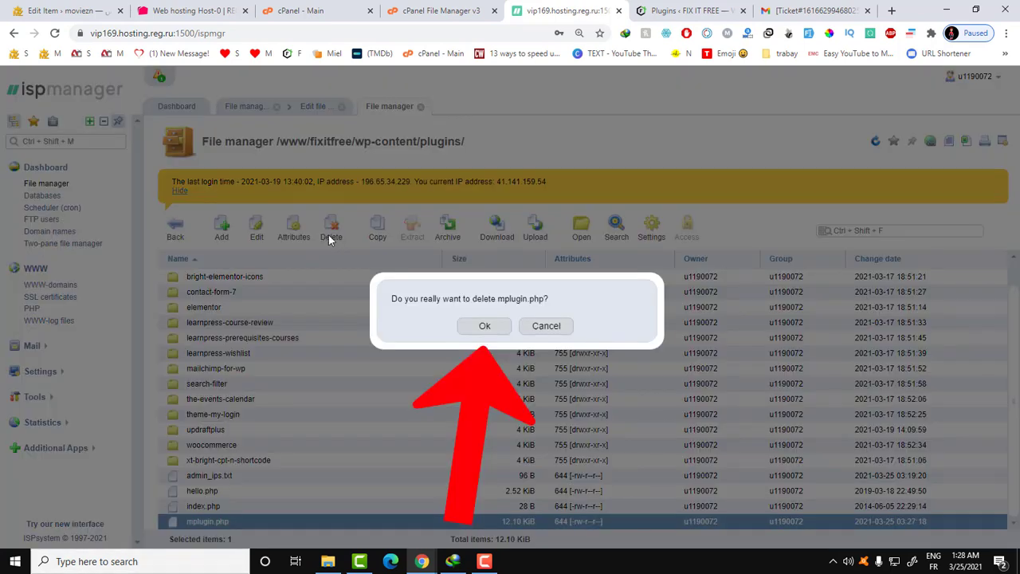
{"action": "left_click", "coordinate": [484, 327]}
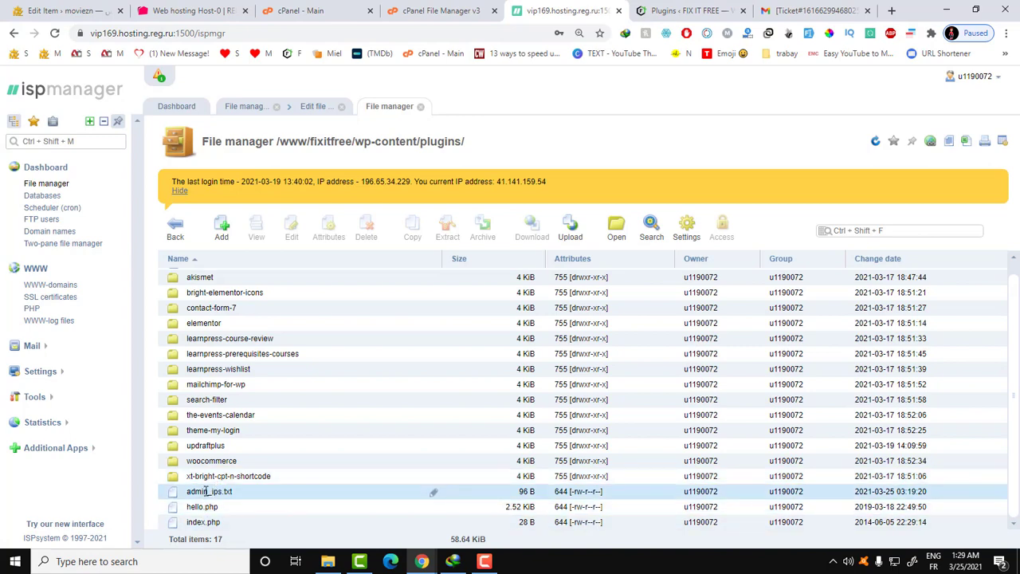
Step: Open admin_ips.txt from the plugins folder to view its contents, and return to the folder listing
{"action": "double_click", "coordinate": [205, 491]}
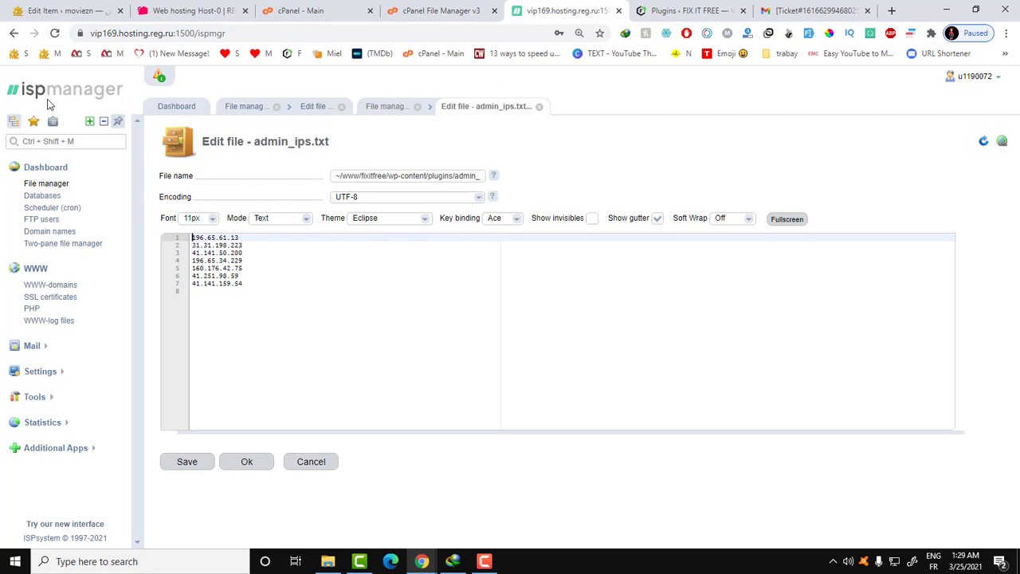
{"action": "key", "text": "alt+Left"}
{"action": "left_click", "coordinate": [15, 34]}
{"action": "left_click", "coordinate": [389, 107]}
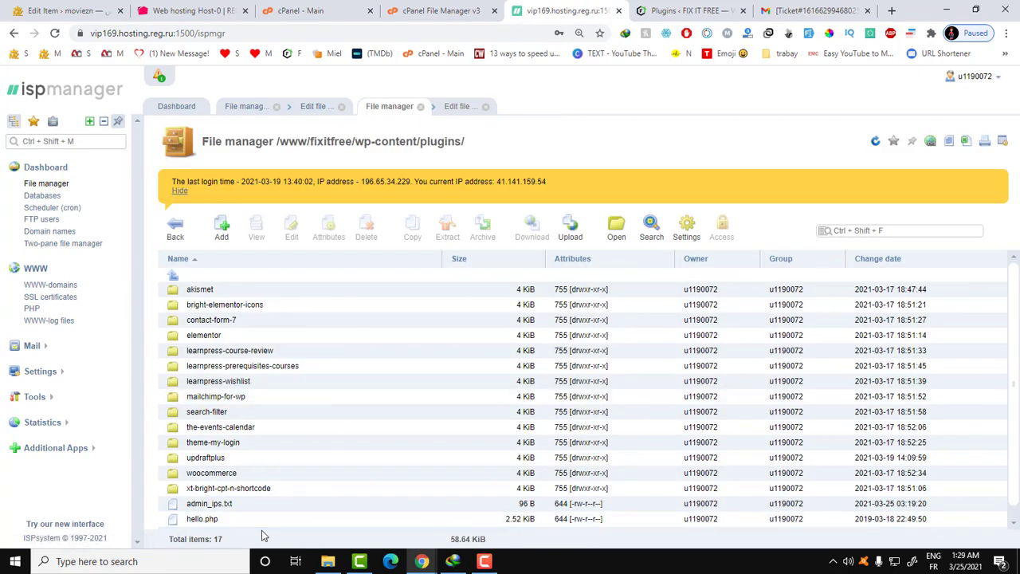
Step: Open hello.php from the plugins folder and inspect its code header
{"action": "scroll", "coordinate": [212, 507], "scroll_direction": "down", "scroll_amount": 1}
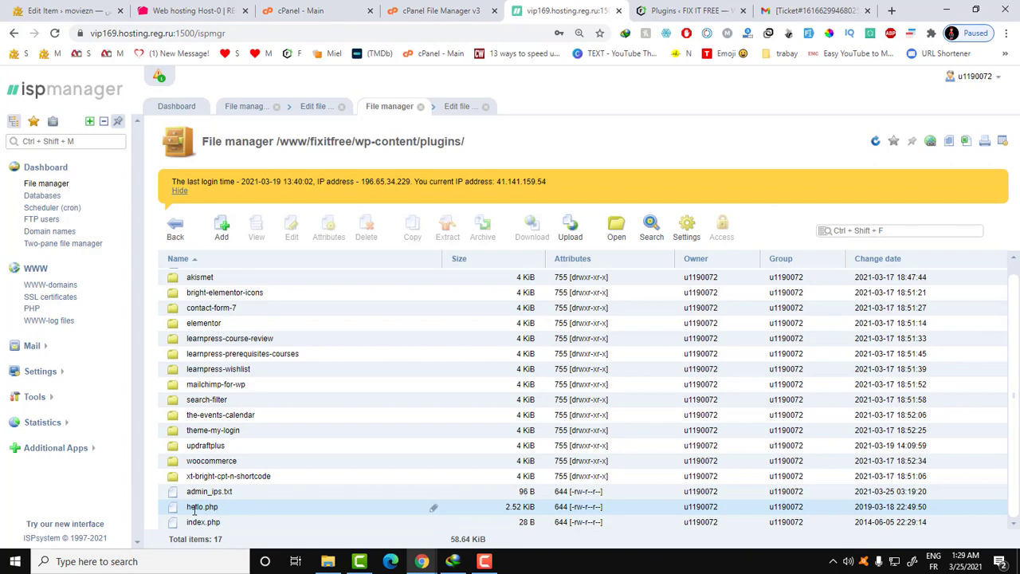
{"action": "left_click", "coordinate": [184, 506]}
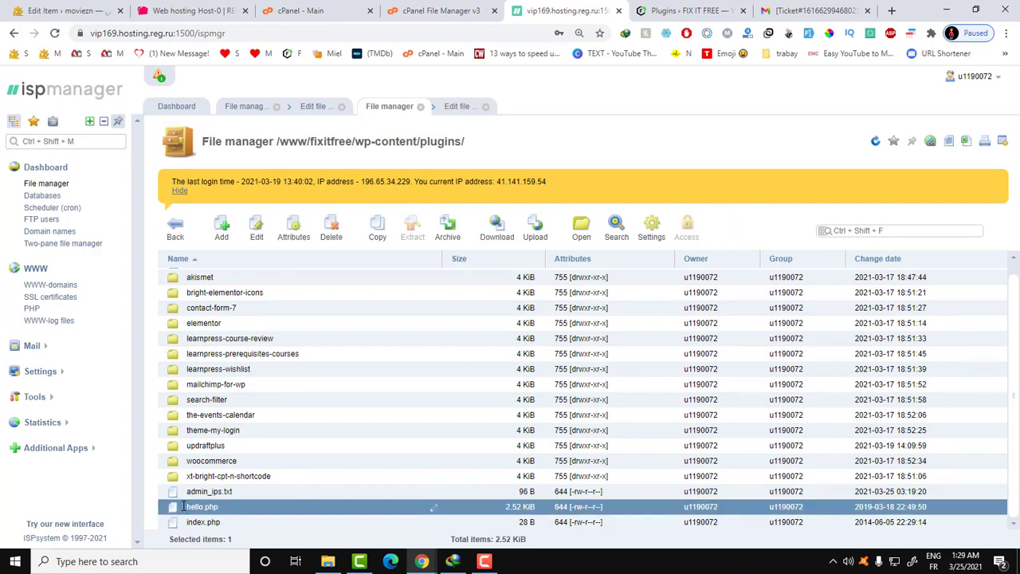
{"action": "double_click", "coordinate": [185, 506]}
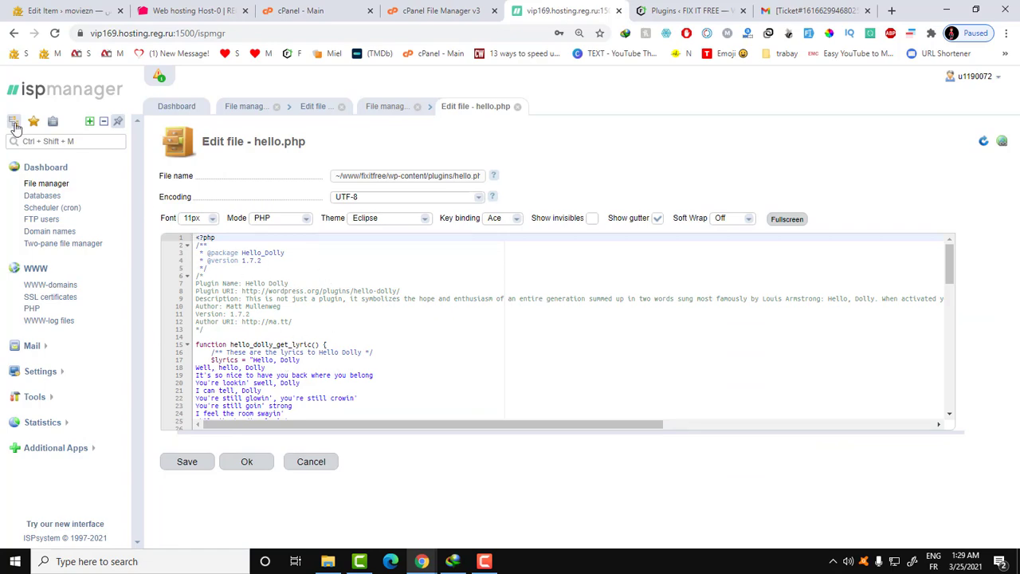
Step: Switch to the WordPress admin of FIX IT FREE and delete the Hello Dolly plugin
{"action": "left_click", "coordinate": [644, 8]}
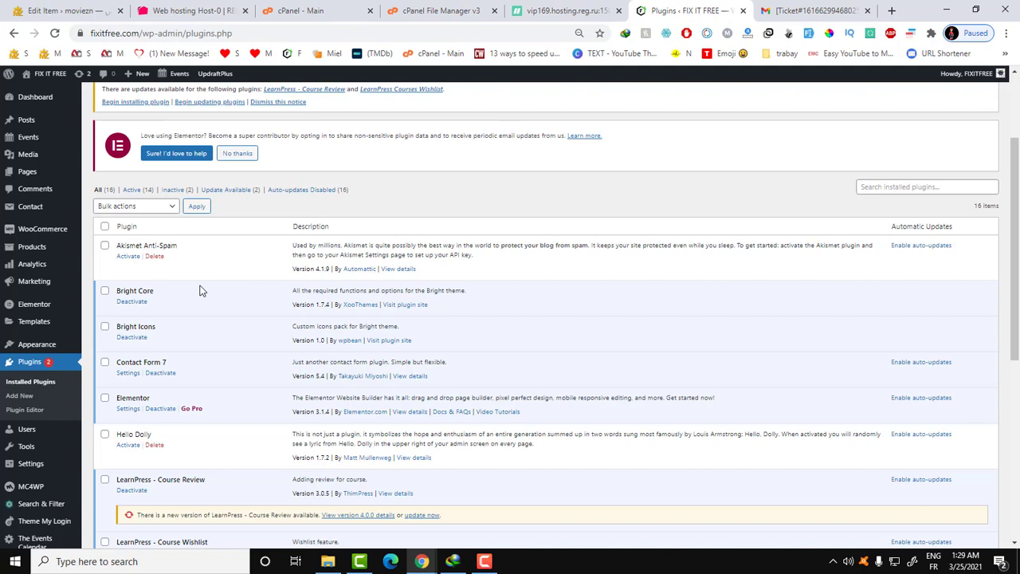
{"action": "scroll", "coordinate": [171, 331], "scroll_direction": "down", "scroll_amount": 2}
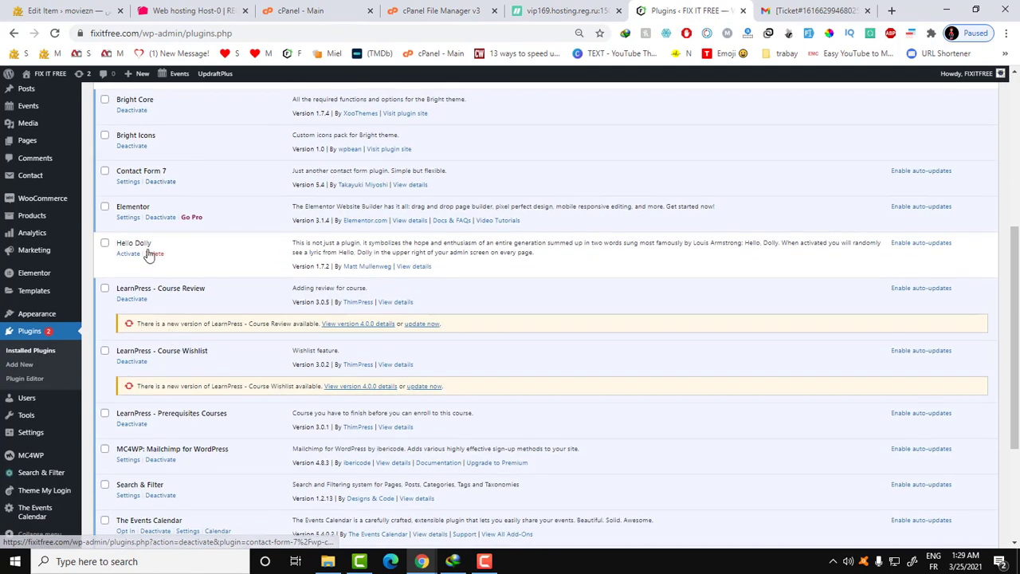
{"action": "left_click", "coordinate": [155, 255]}
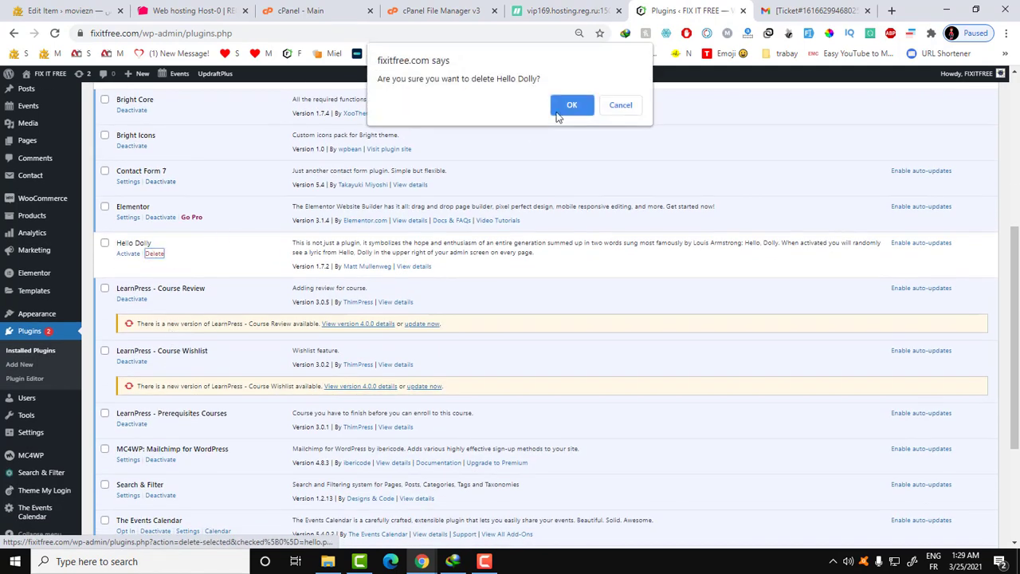
{"action": "left_click", "coordinate": [559, 109]}
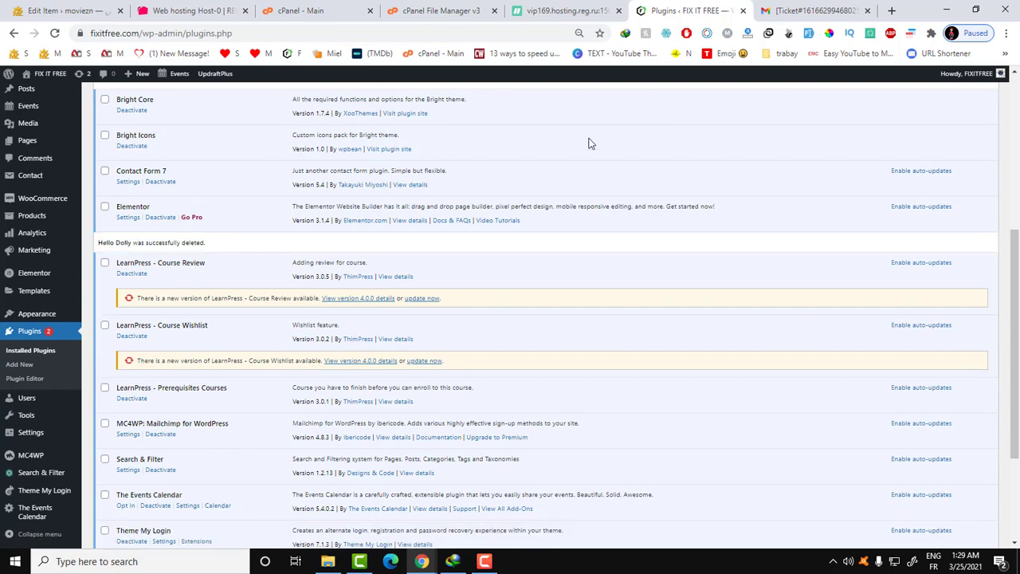
Step: Revisit the open hello.php file in ISPmanager, and reload the installed plugins page in the WordPress admin
{"action": "left_click", "coordinate": [596, 6]}
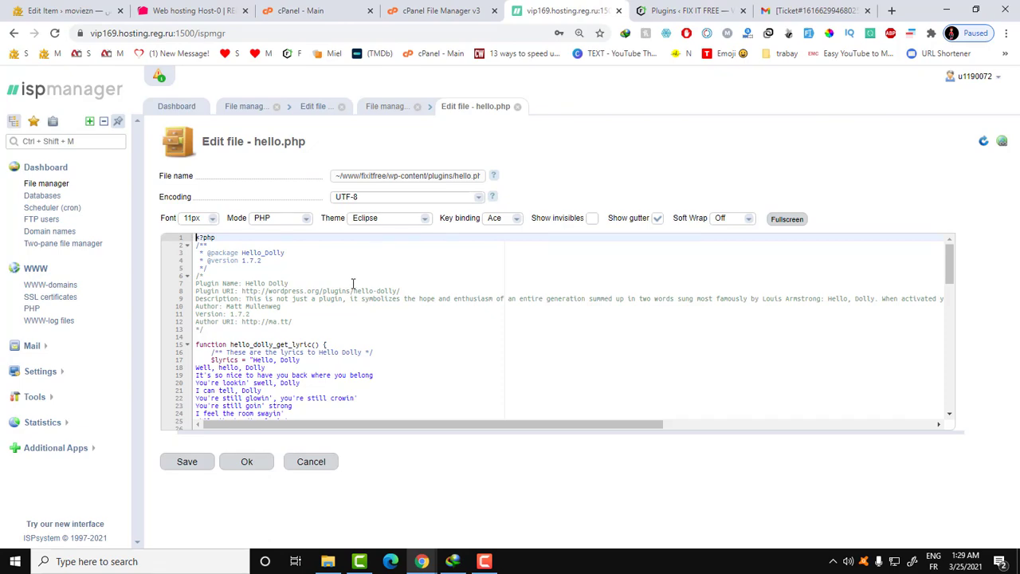
{"action": "left_click", "coordinate": [684, 10]}
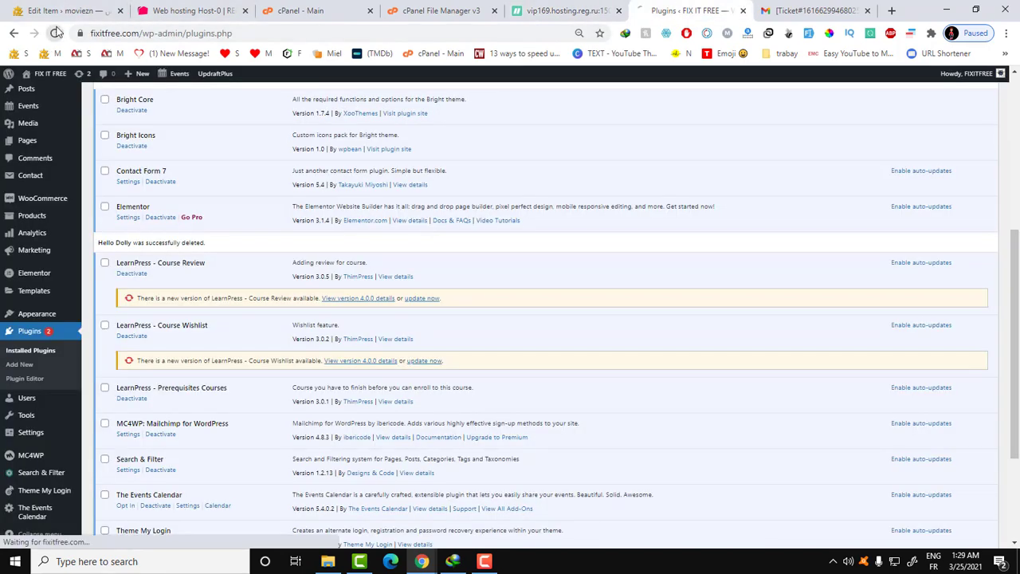
{"action": "left_click", "coordinate": [56, 32]}
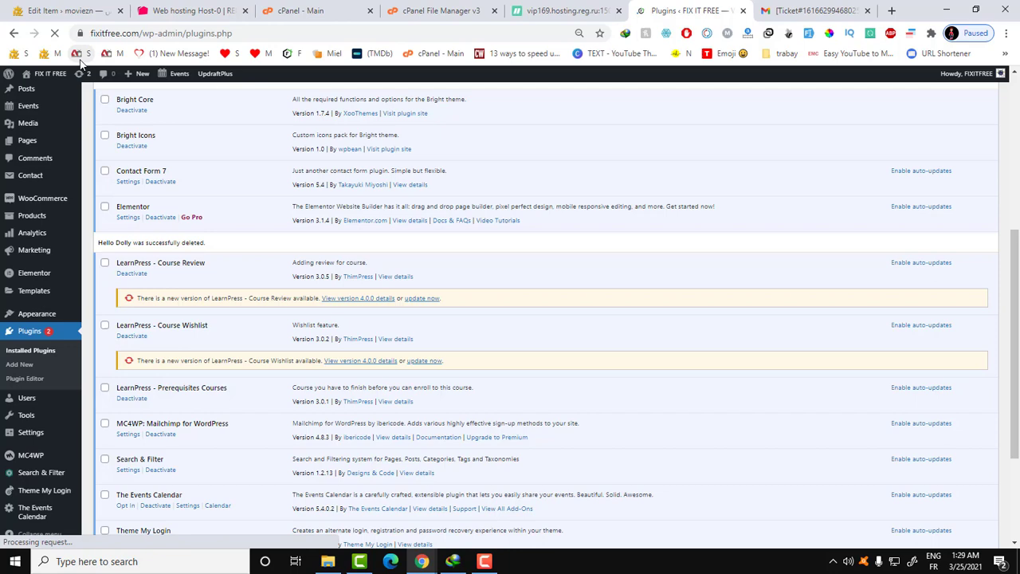